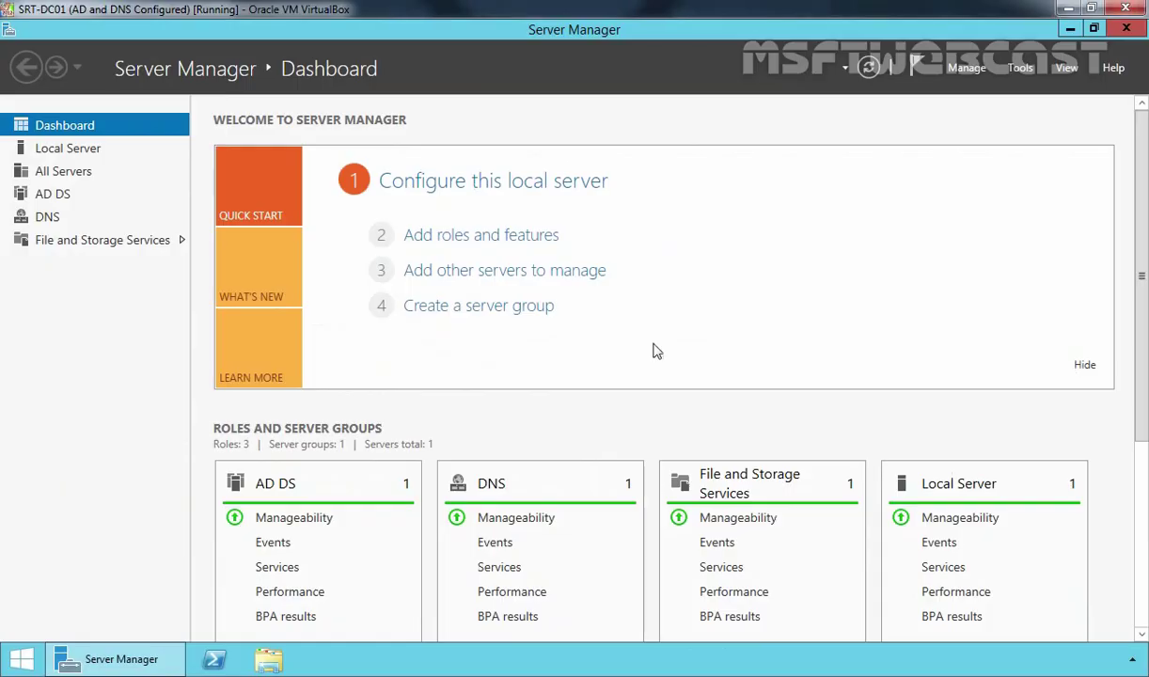
- From Local Server, start Add Roles and Features with role-based installation on this server, skipping roles
{"action": "left_click", "coordinate": [57, 148]}
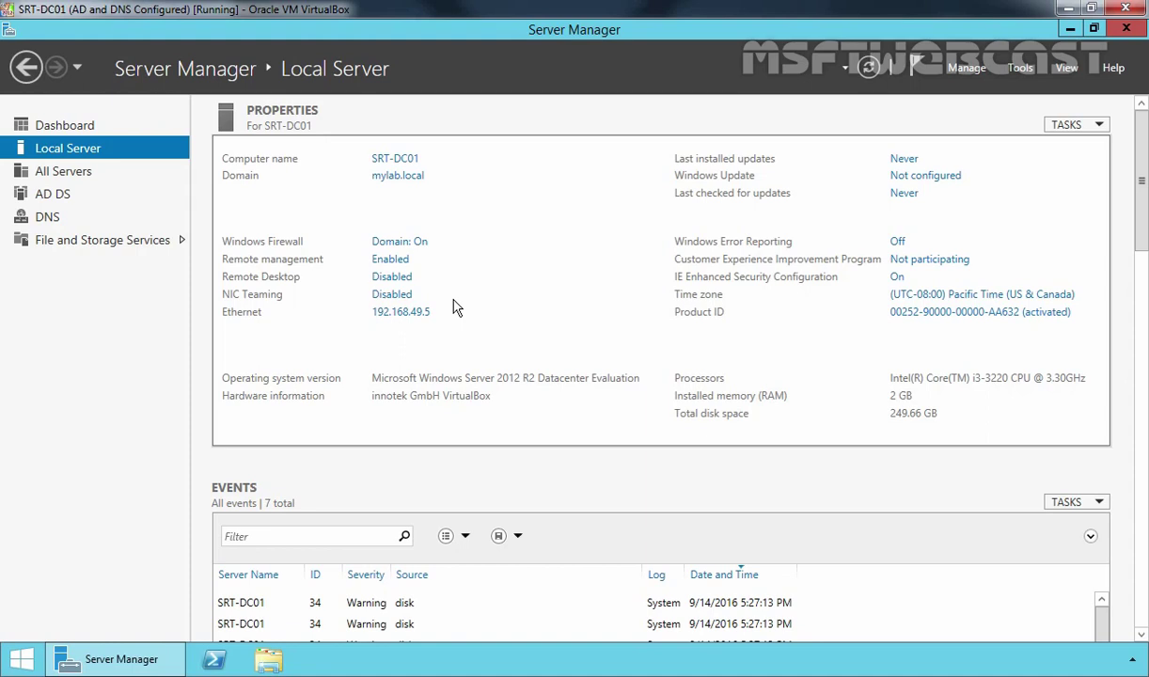
{"action": "left_click", "coordinate": [966, 68]}
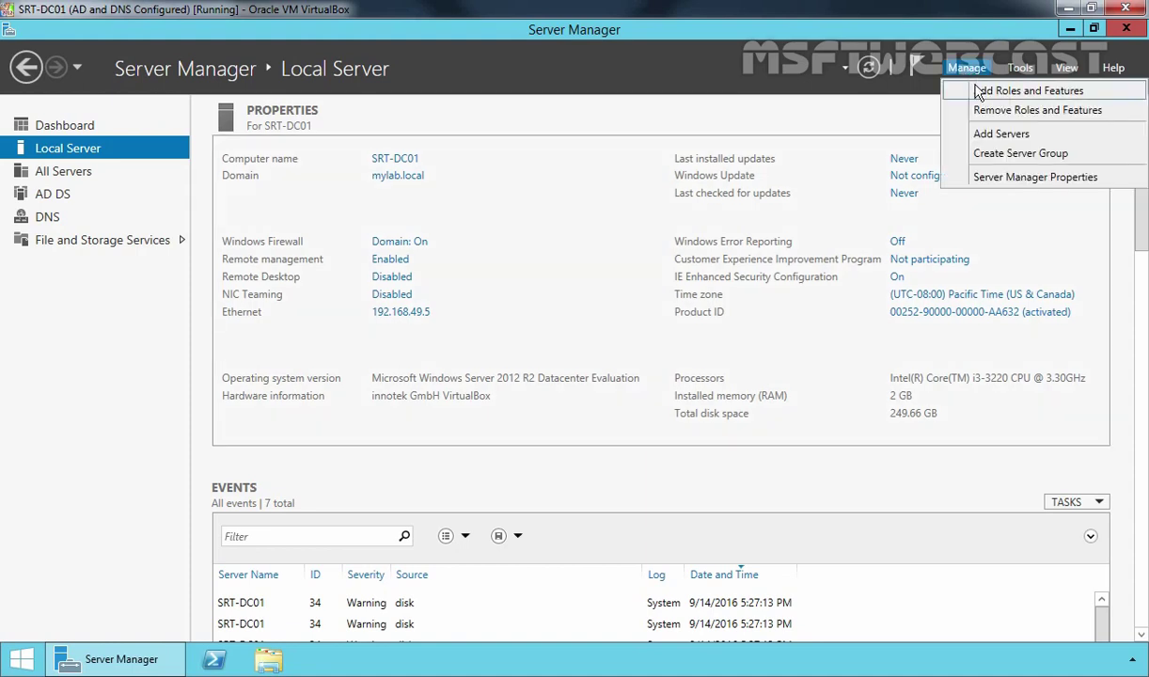
{"action": "left_click", "coordinate": [979, 91]}
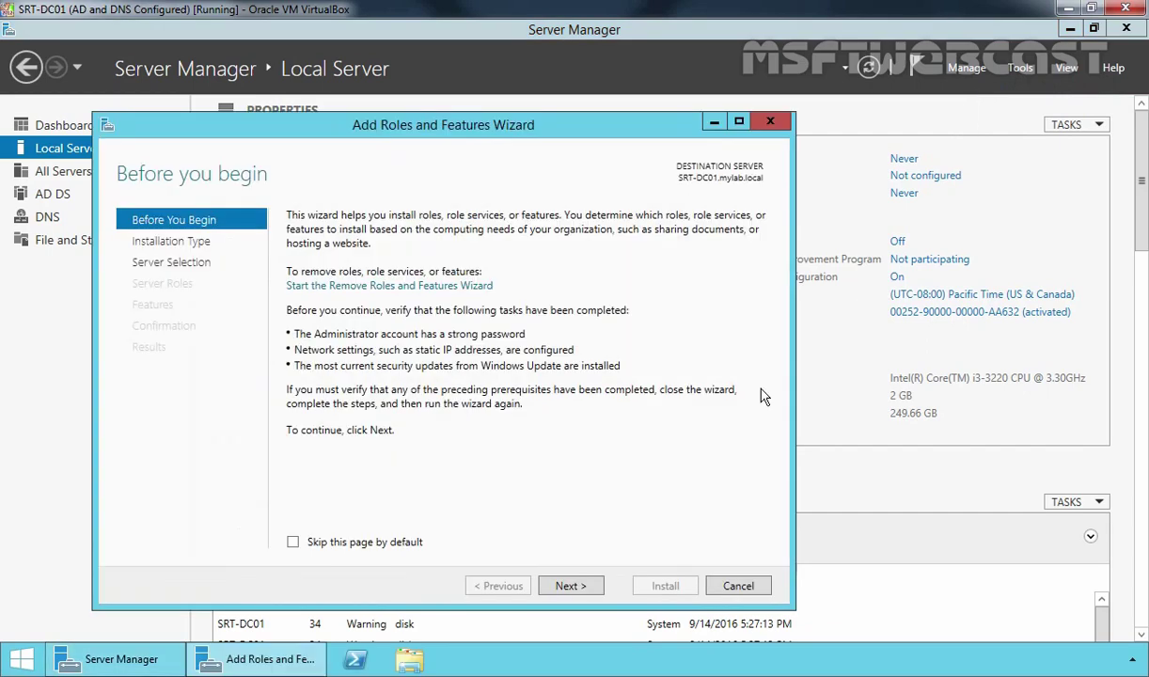
{"action": "left_click", "coordinate": [570, 585]}
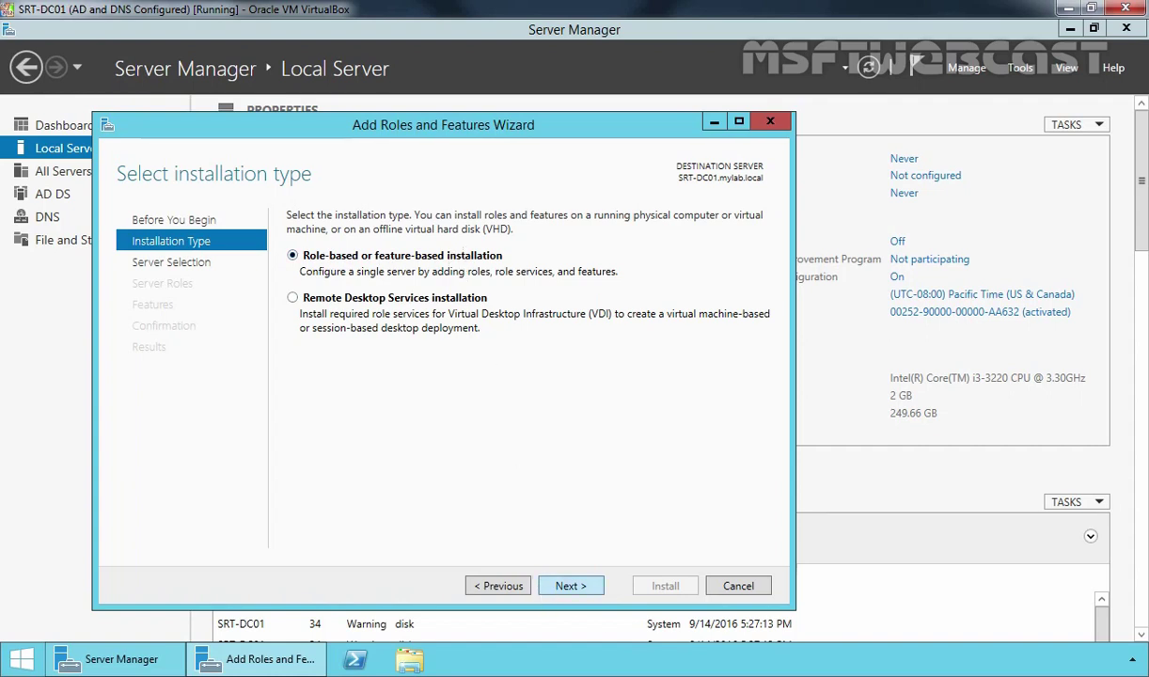
{"action": "left_click", "coordinate": [573, 588]}
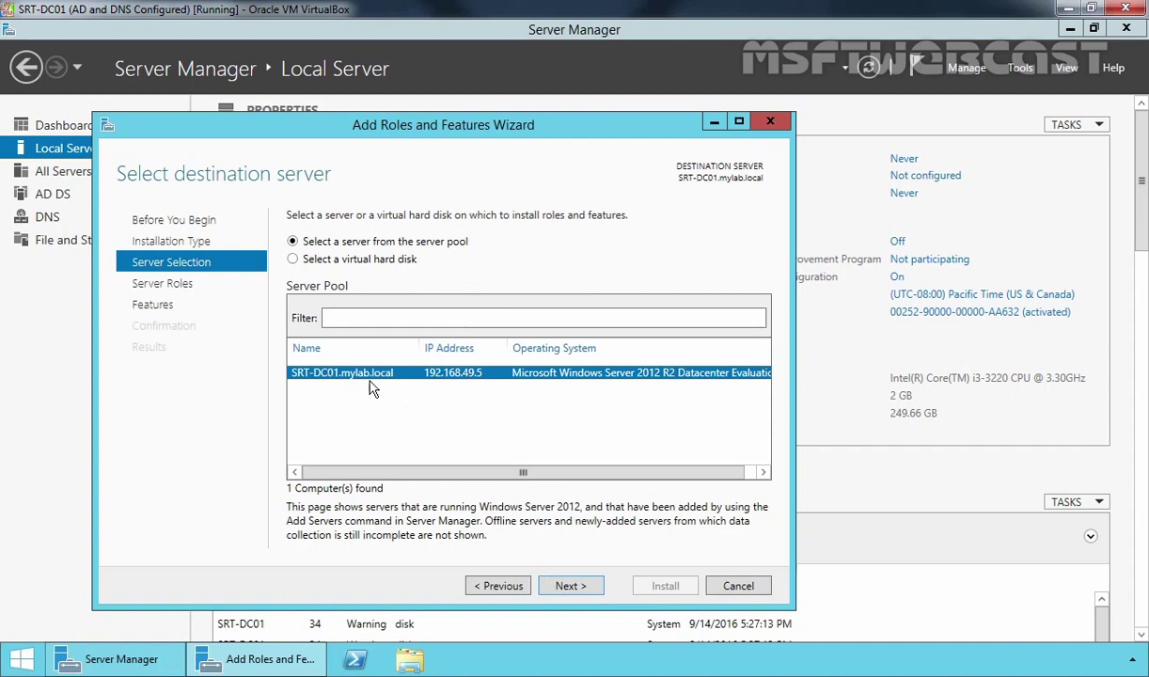
{"action": "left_click", "coordinate": [574, 588]}
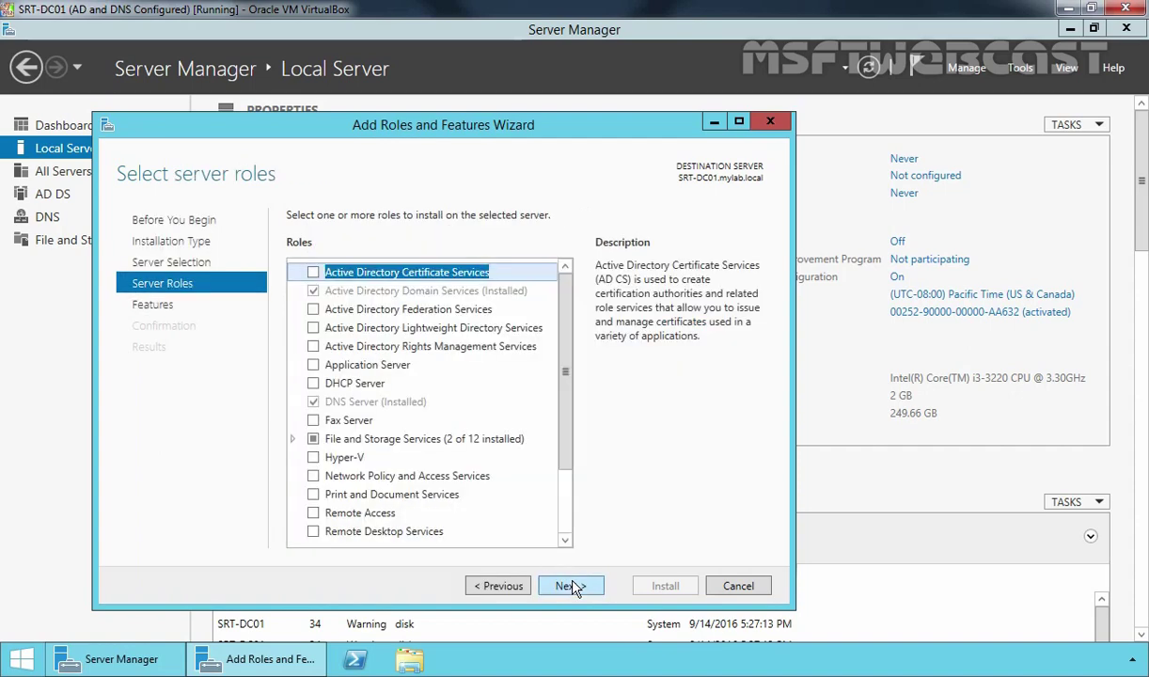
{"action": "left_click", "coordinate": [573, 586]}
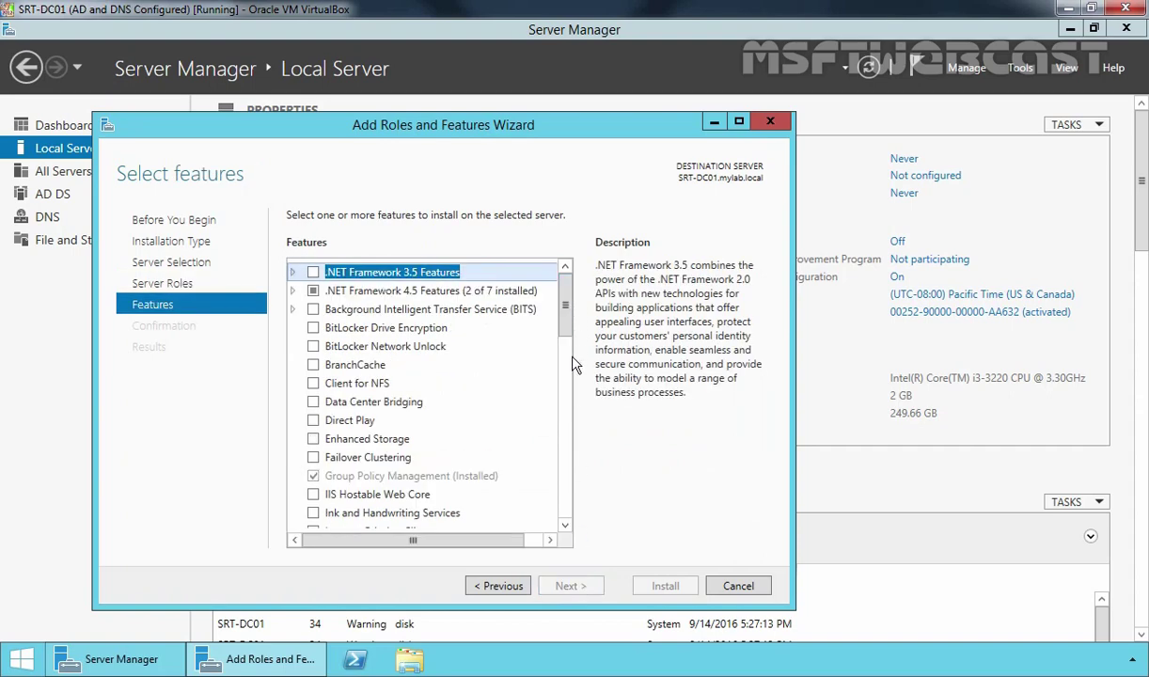
- Select the Windows Server Backup feature and install it
{"action": "left_click_drag", "start_coordinate": [564, 345], "coordinate": [578, 475]}
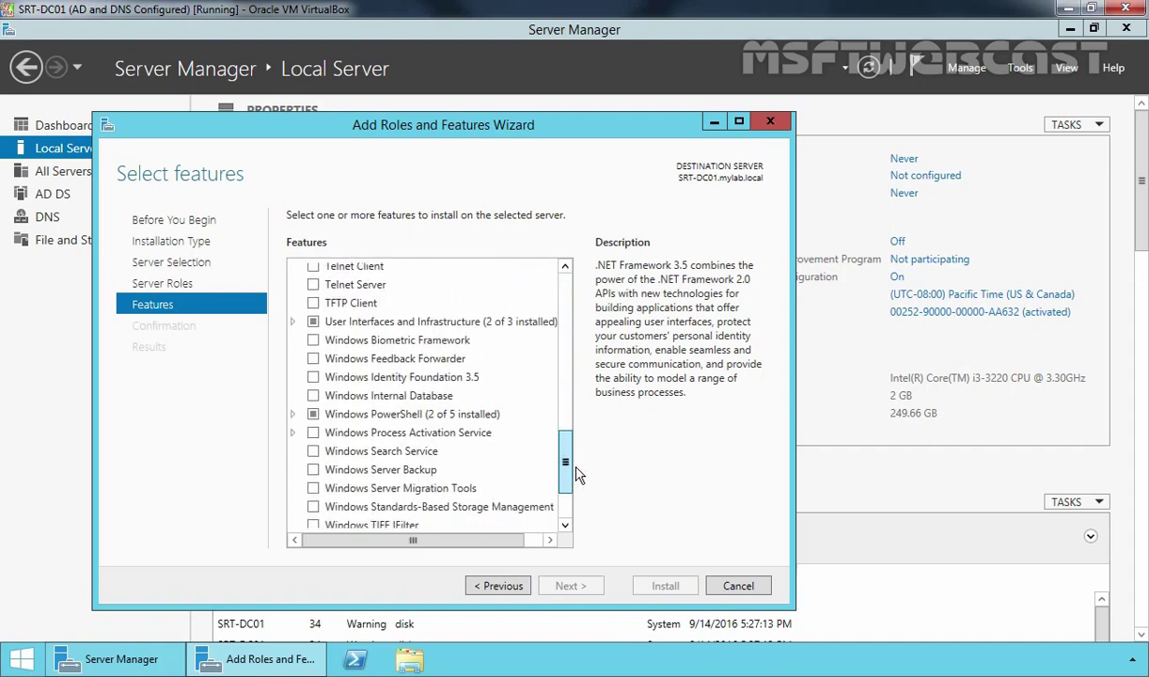
{"action": "left_click", "coordinate": [313, 469]}
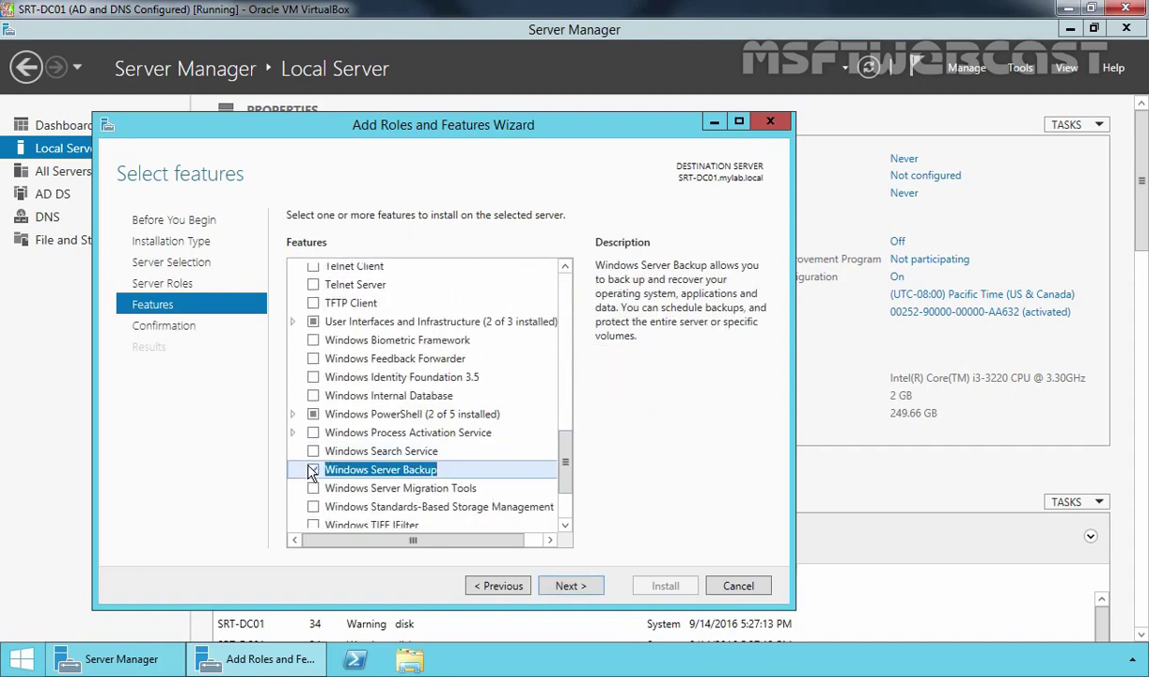
{"action": "left_click", "coordinate": [569, 585]}
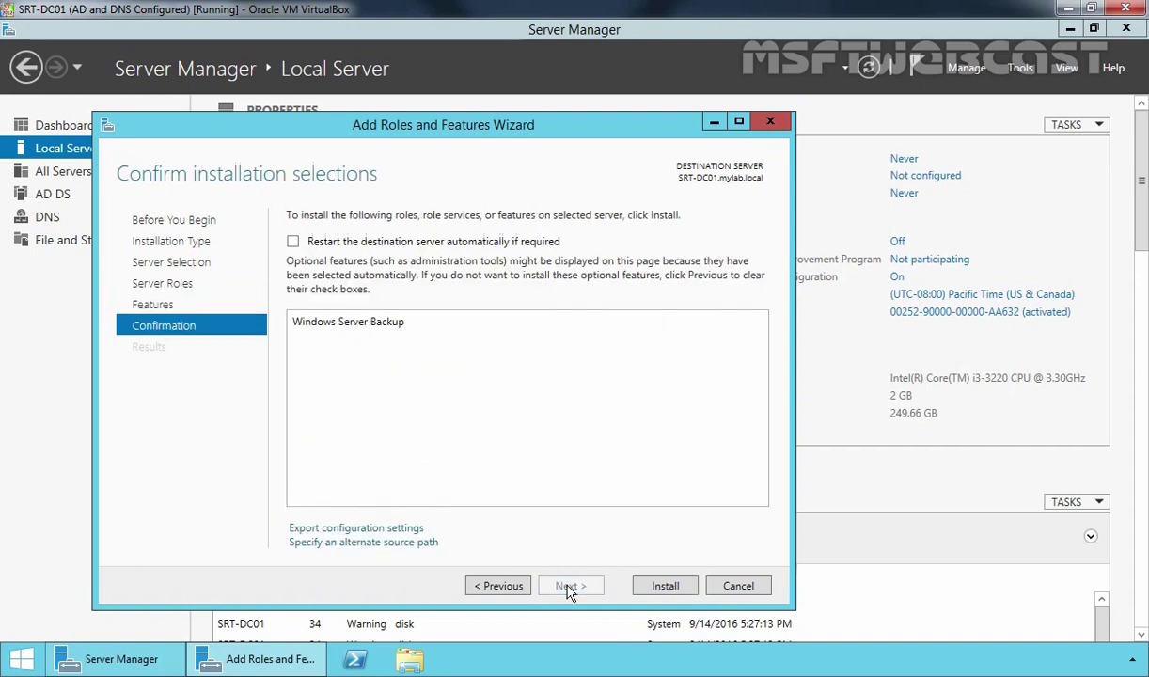
{"action": "left_click", "coordinate": [664, 587]}
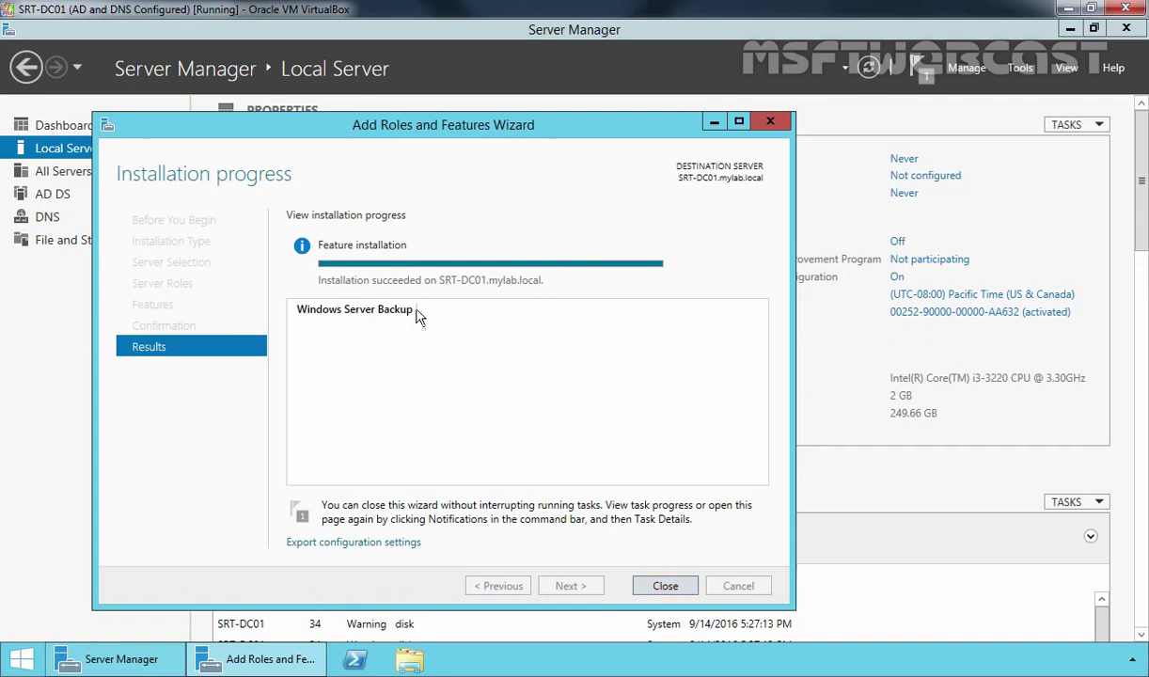
- Close the finished installation wizard and launch the Windows Server Backup console from Tools
{"action": "left_click", "coordinate": [654, 583]}
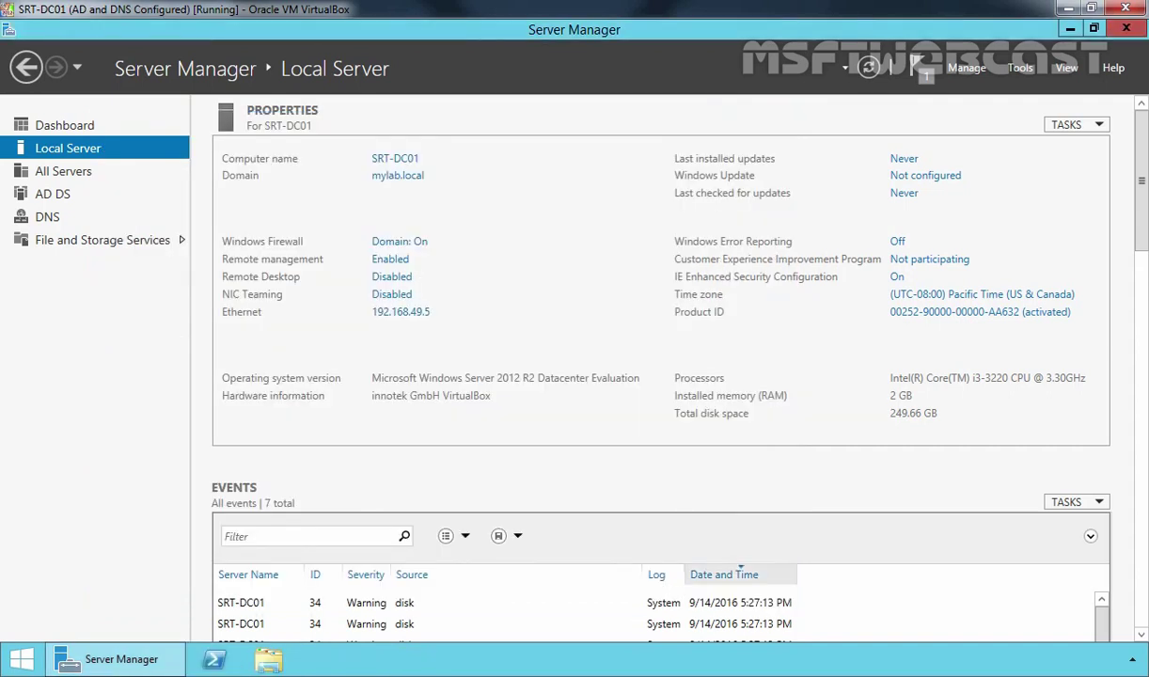
{"action": "left_click", "coordinate": [1020, 68]}
{"action": "scroll", "coordinate": [940, 545], "scroll_direction": "down", "scroll_amount": 1}
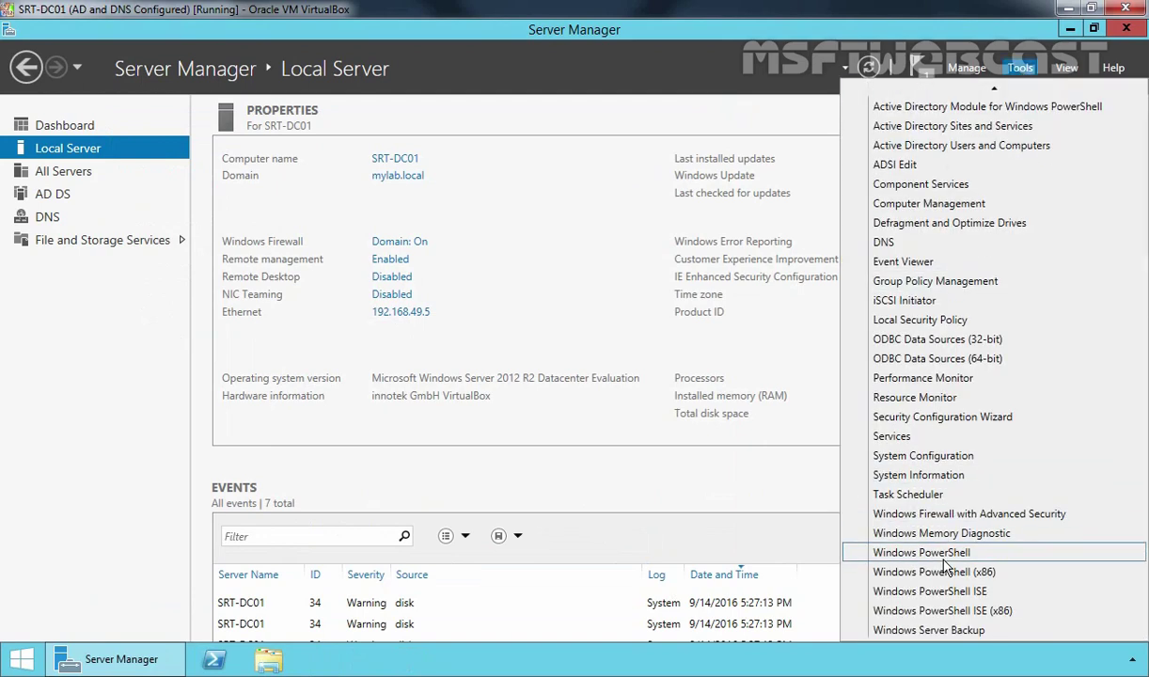
{"action": "left_click", "coordinate": [893, 630]}
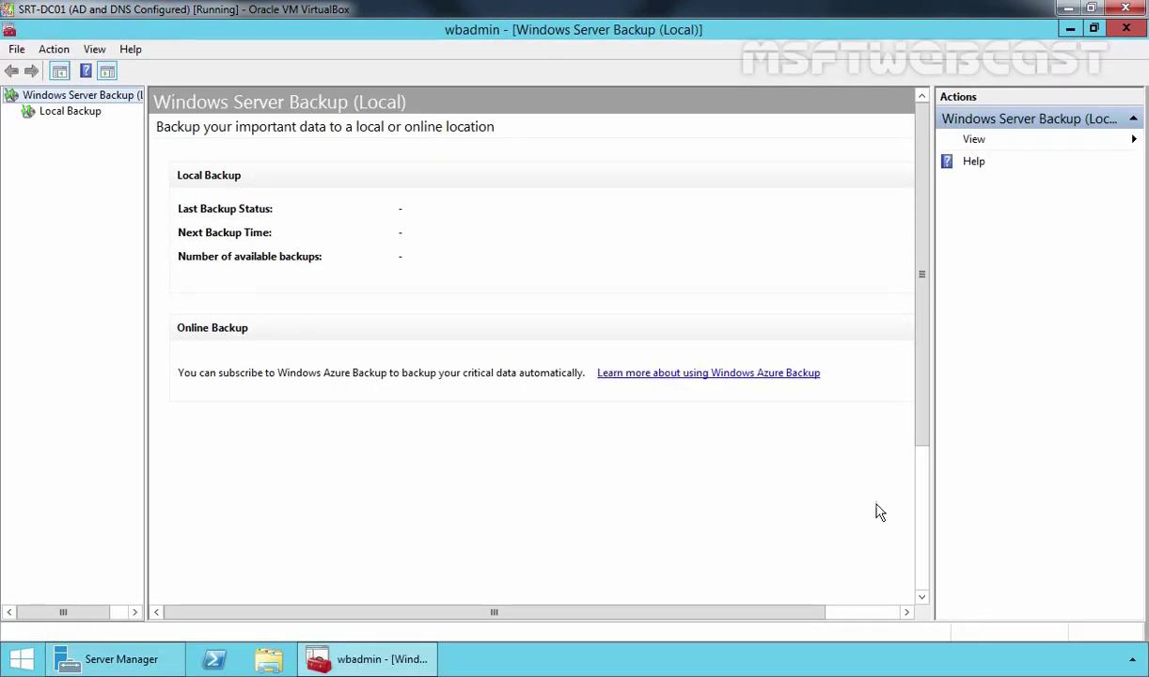
- Start a Local Backup once with Different options and a Custom configuration
{"action": "left_click", "coordinate": [68, 115]}
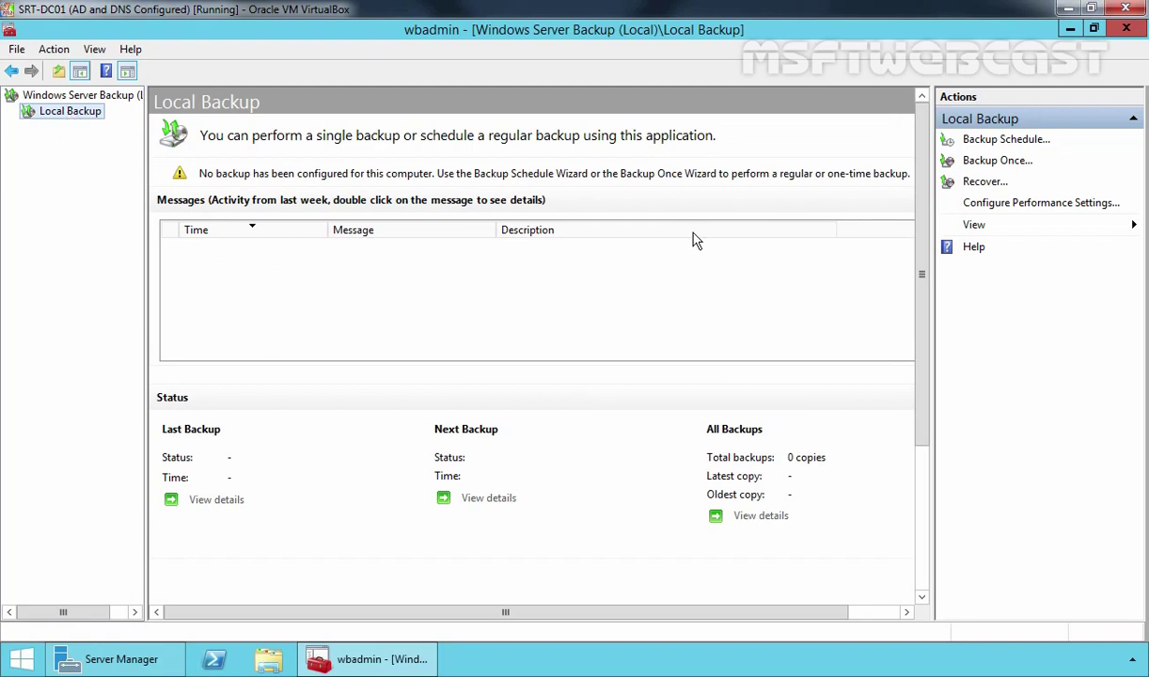
{"action": "left_click", "coordinate": [987, 162]}
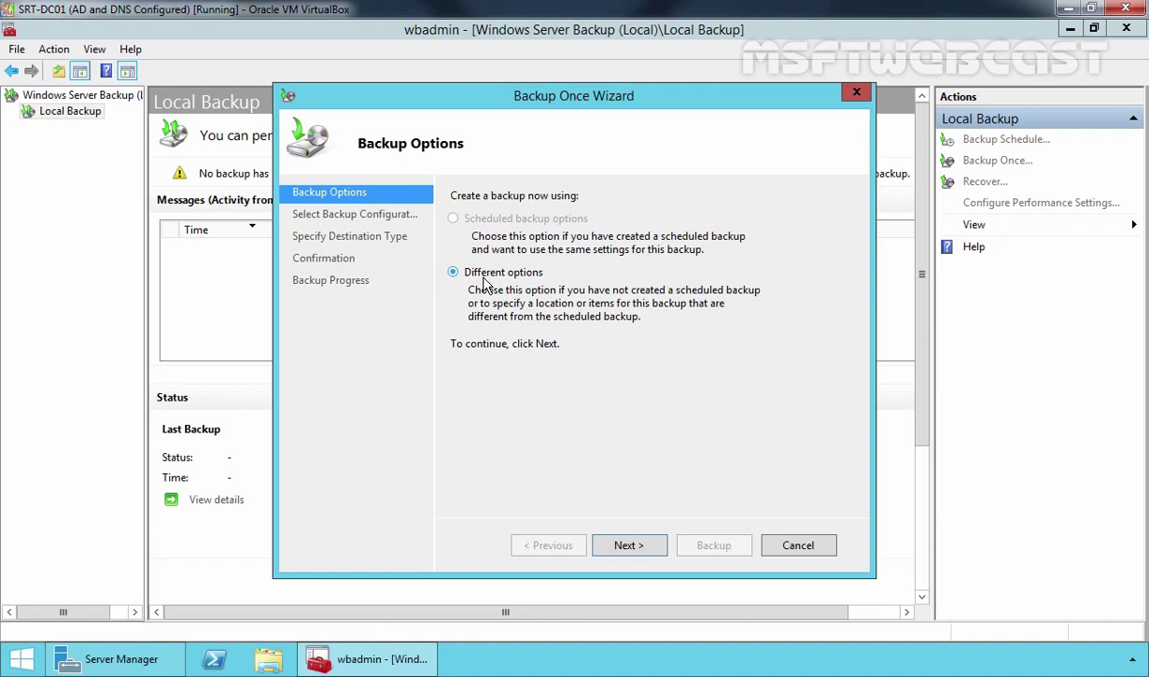
{"action": "left_click", "coordinate": [634, 552]}
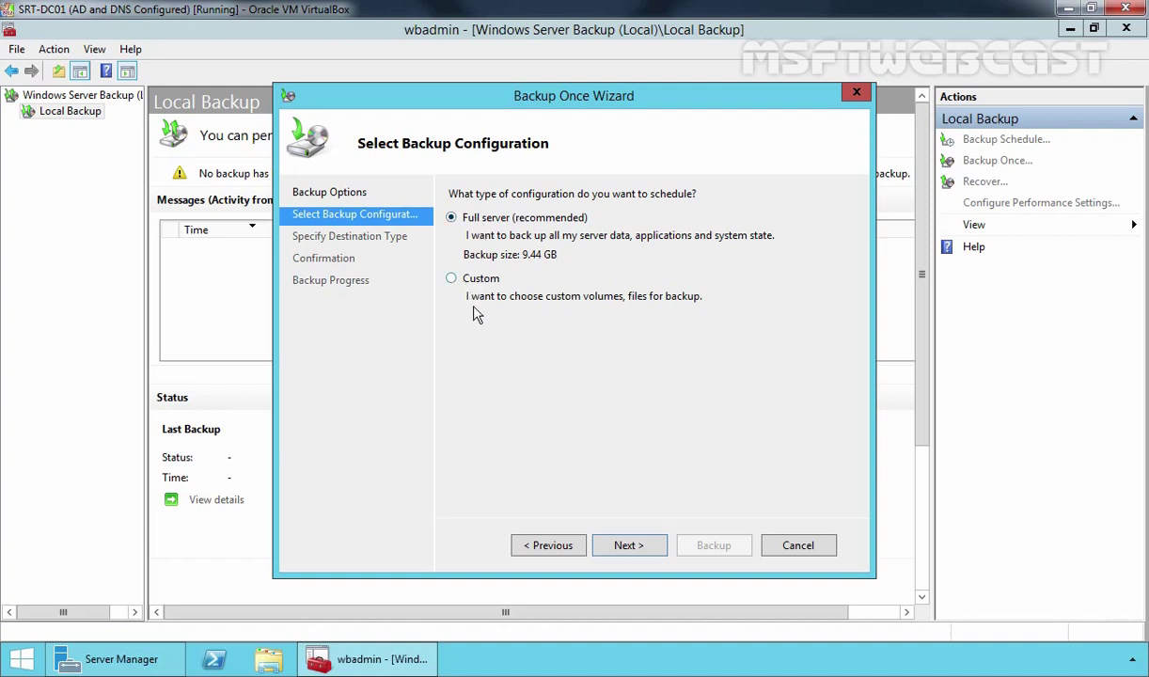
{"action": "left_click", "coordinate": [452, 281]}
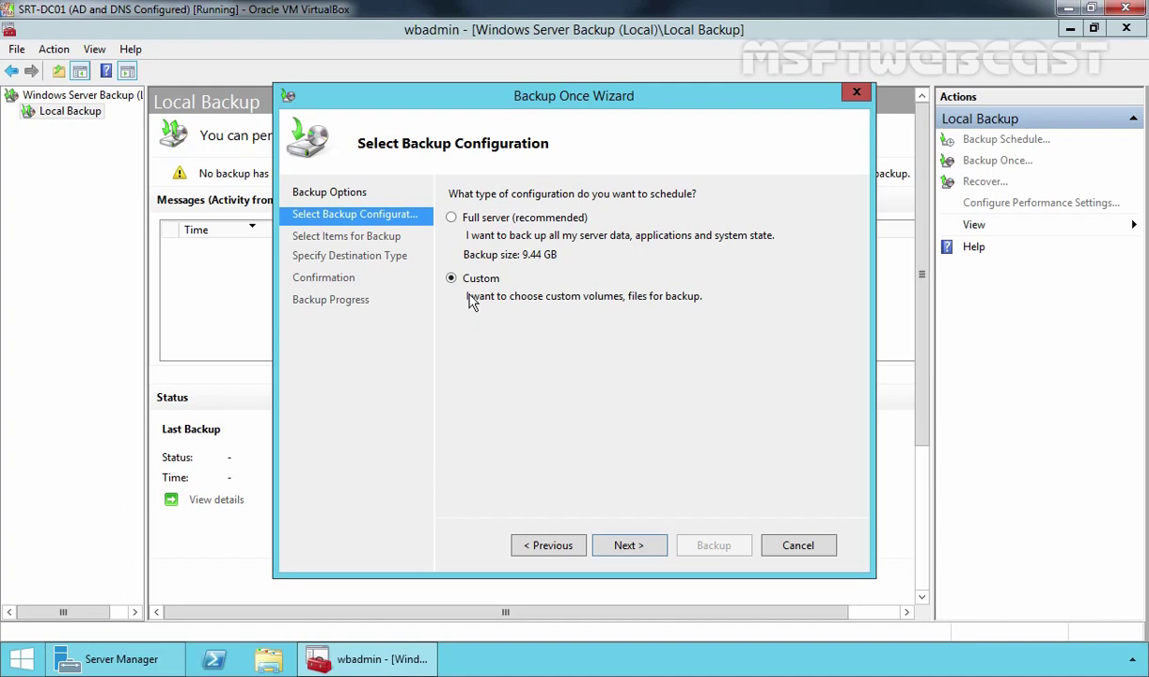
- Add the System state as the only item to back up
{"action": "left_click", "coordinate": [627, 545]}
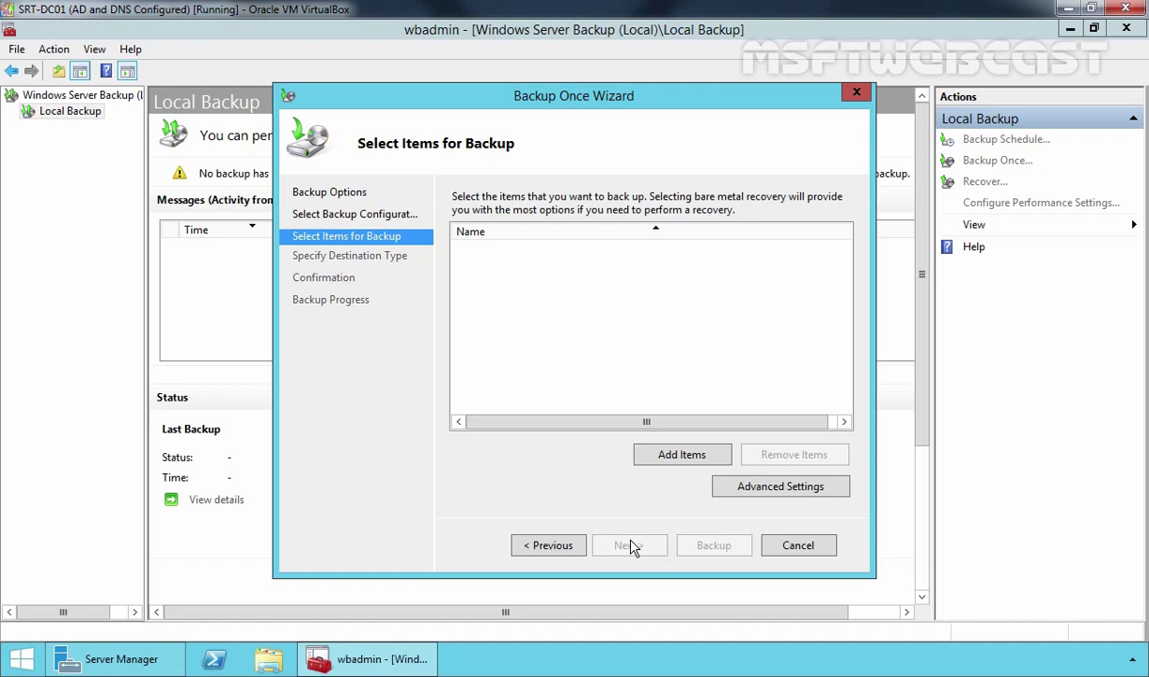
{"action": "left_click", "coordinate": [675, 458]}
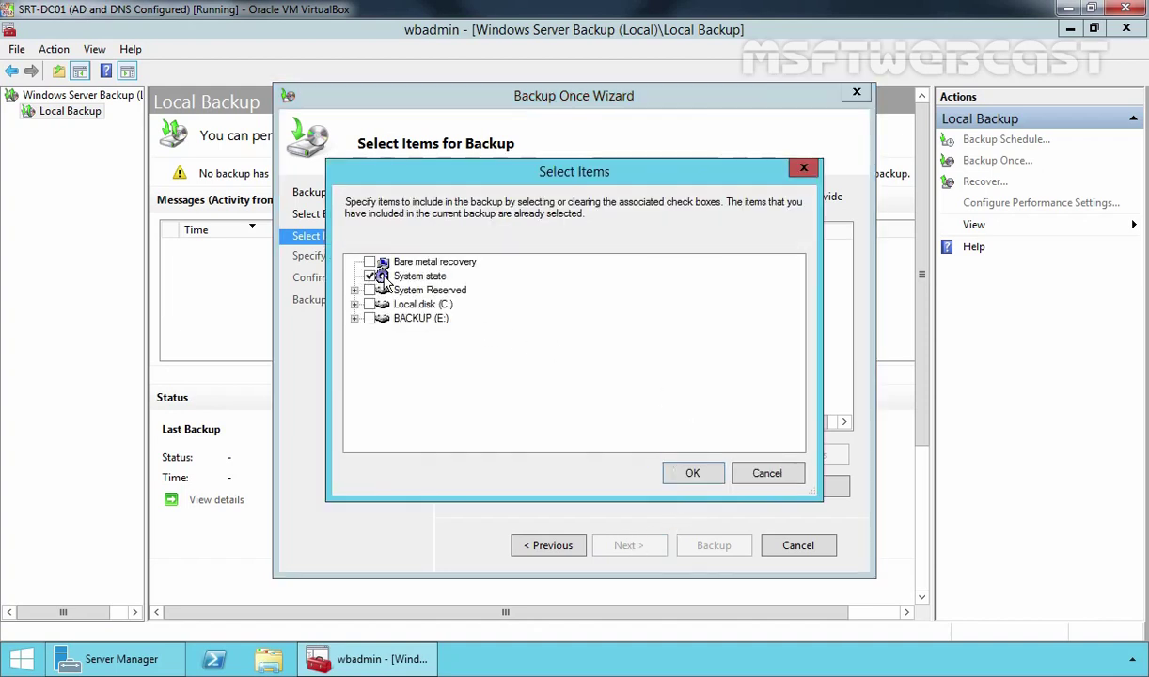
{"action": "left_click", "coordinate": [418, 277]}
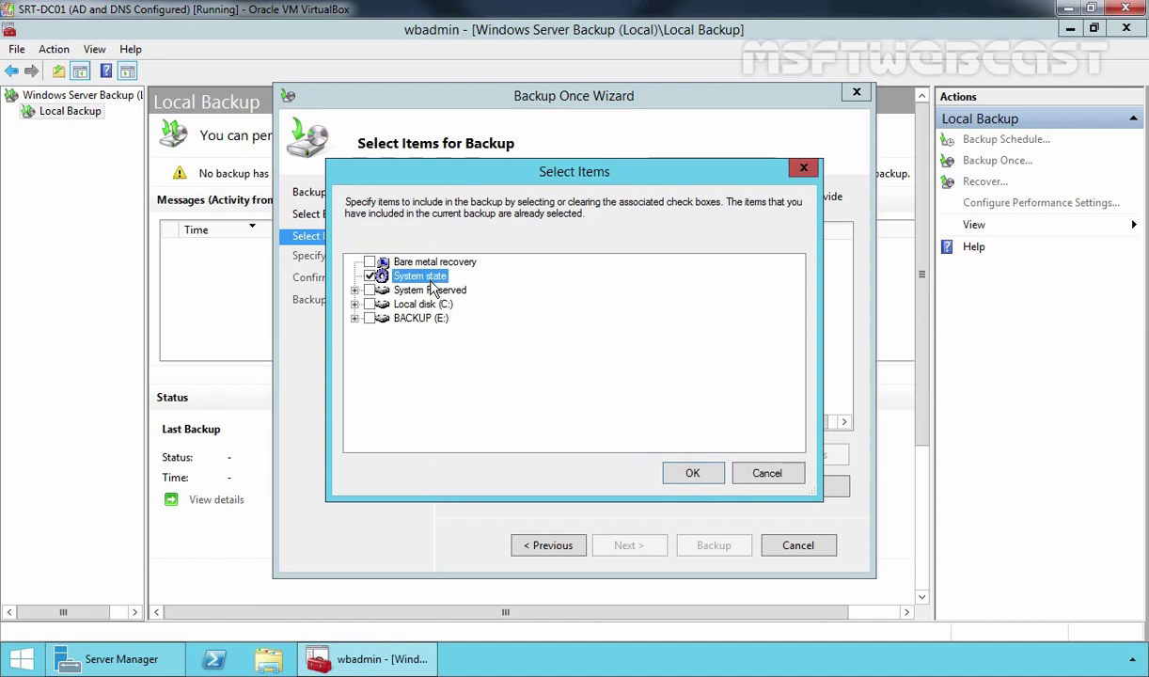
{"action": "left_click", "coordinate": [694, 477]}
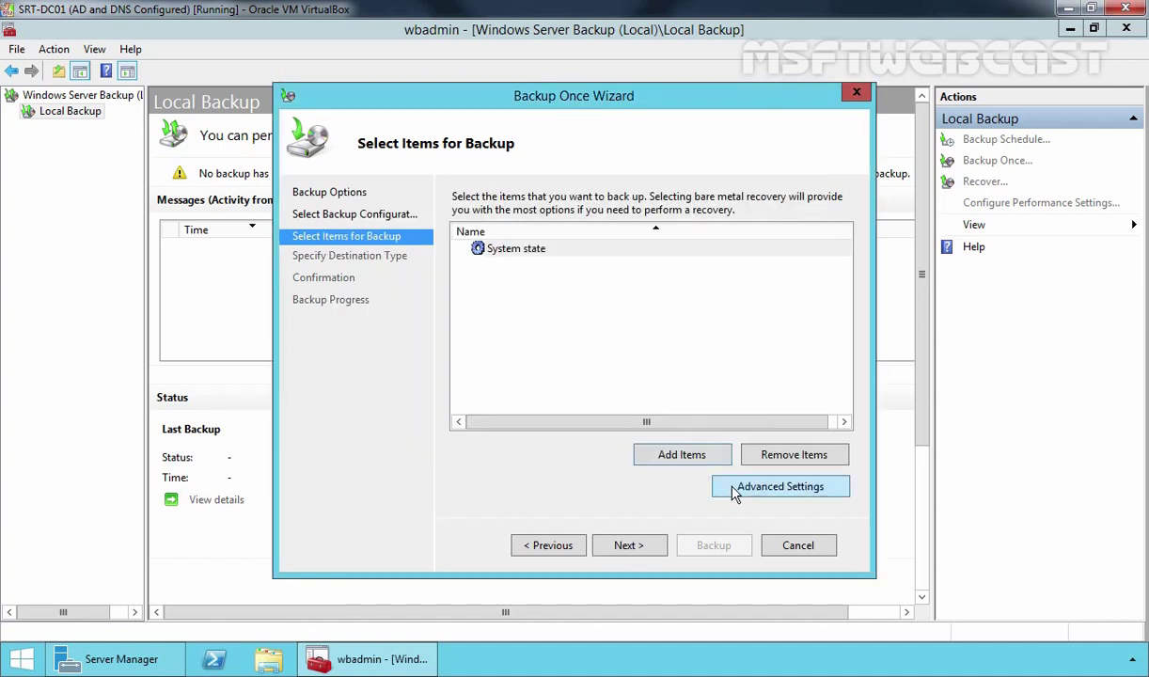
- Set the advanced VSS setting to VSS full Backup
{"action": "left_click", "coordinate": [765, 498]}
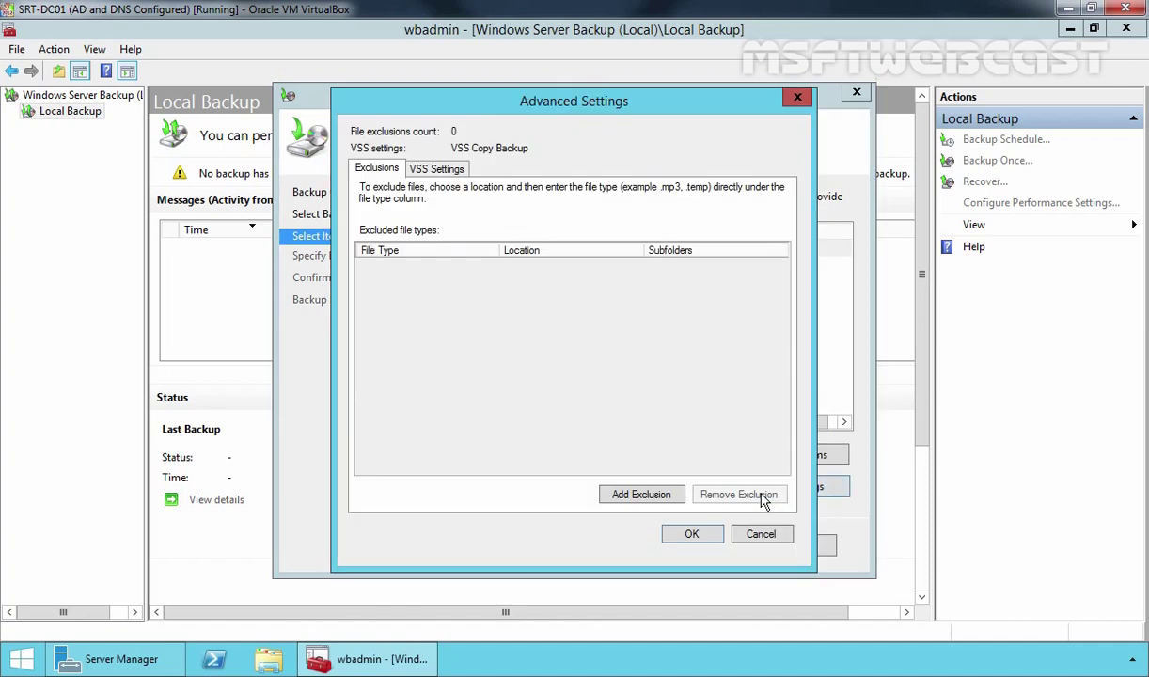
{"action": "left_click", "coordinate": [436, 169]}
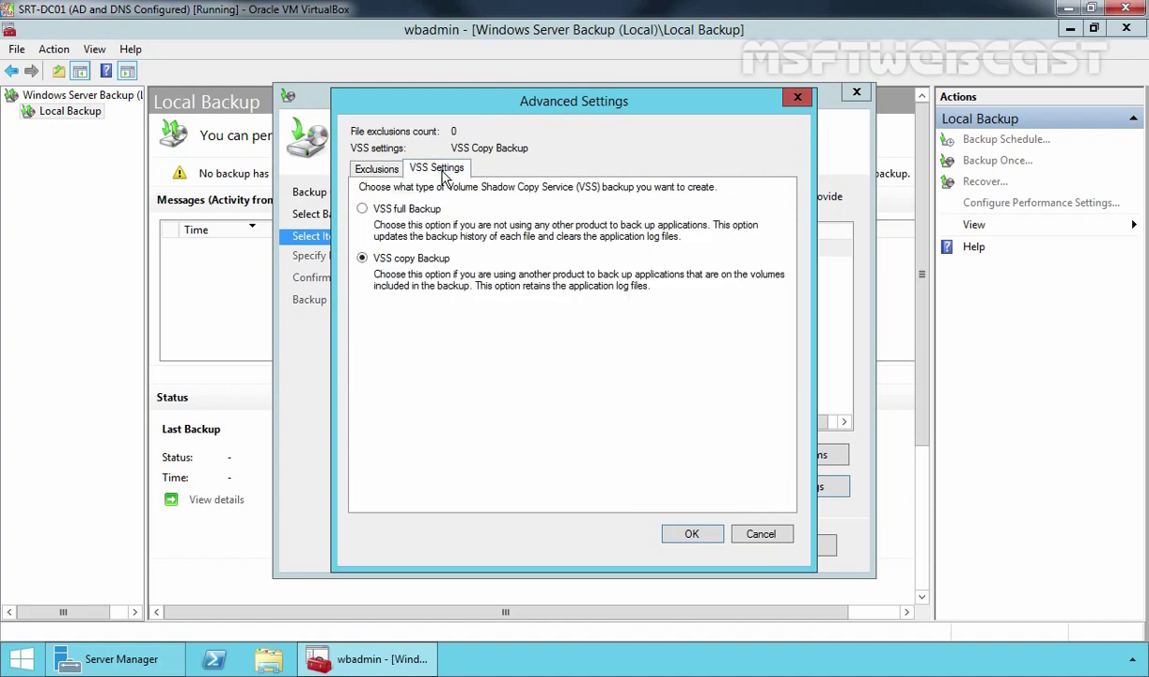
{"action": "left_click", "coordinate": [358, 207]}
{"action": "left_click", "coordinate": [699, 535]}
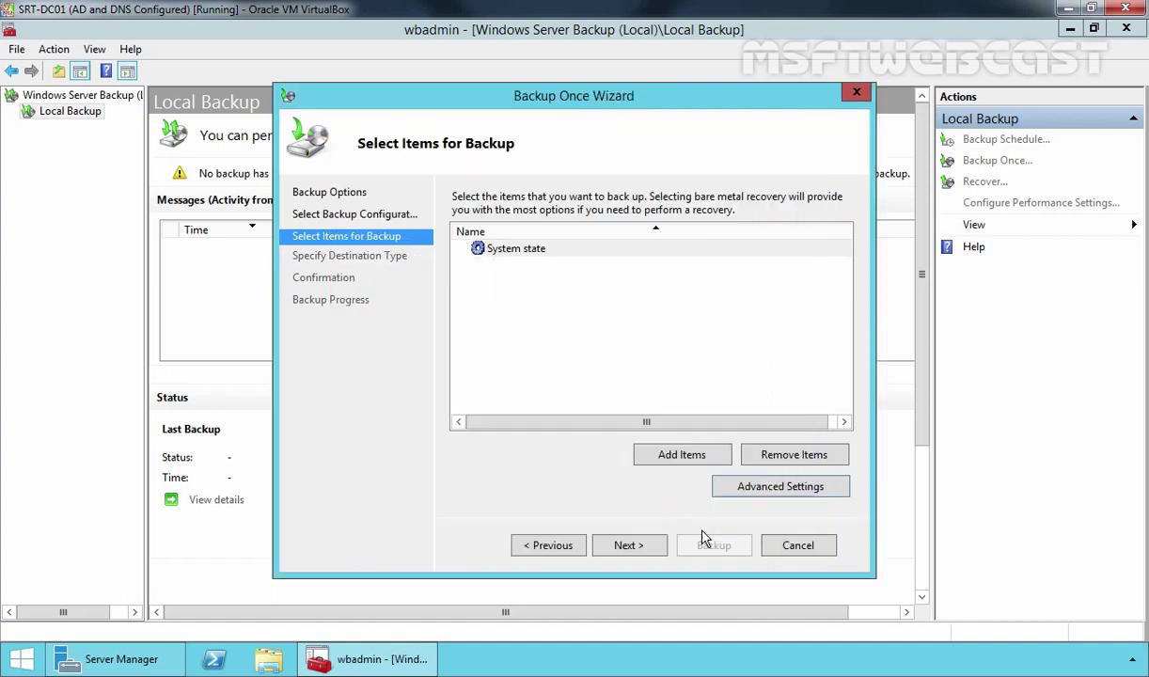
- Choose Local drives with BACKUP (E:) as the destination and reach the Confirmation page
{"action": "left_click", "coordinate": [639, 543]}
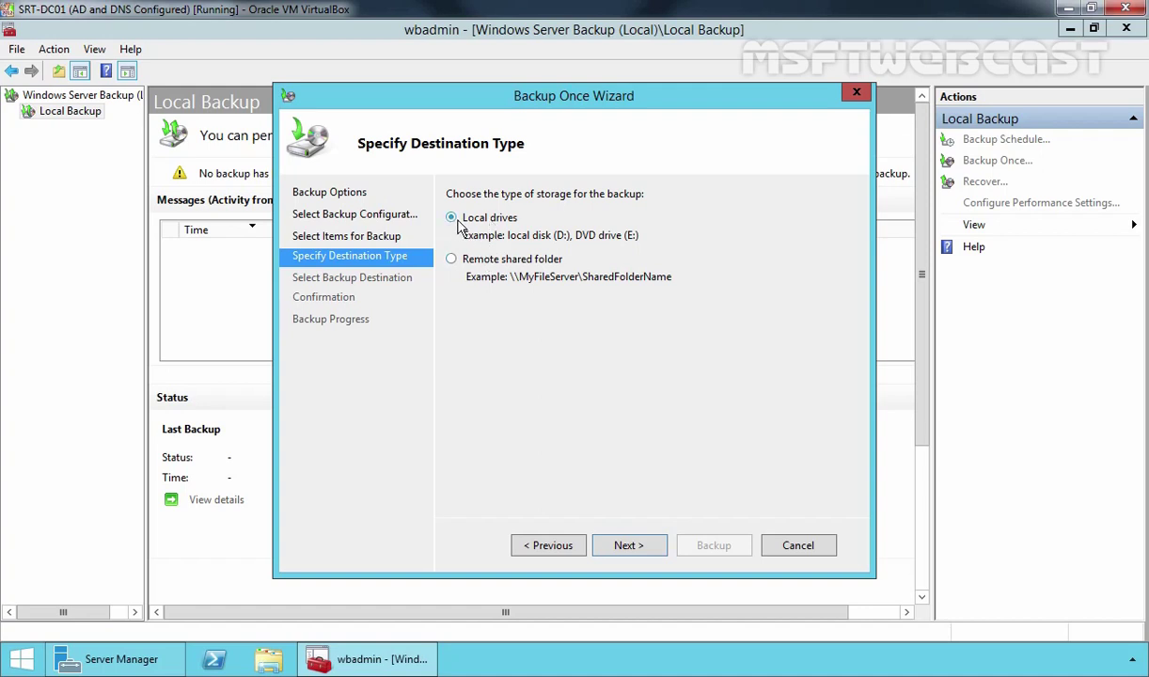
{"action": "left_click", "coordinate": [623, 541]}
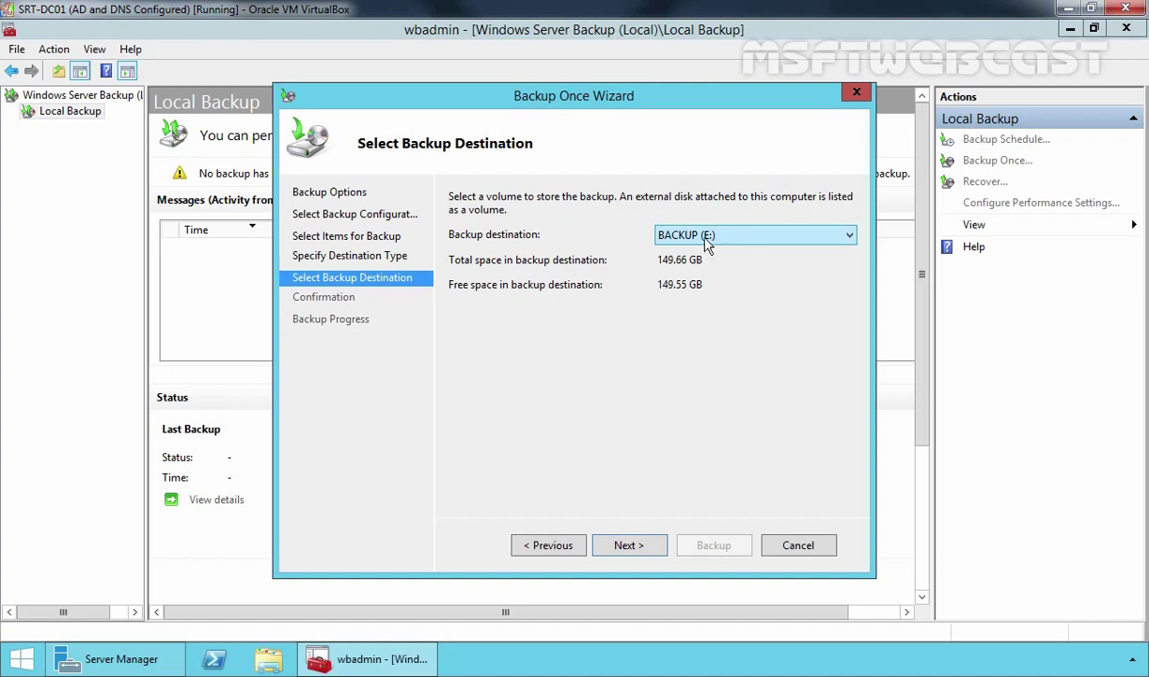
{"action": "left_click", "coordinate": [619, 555]}
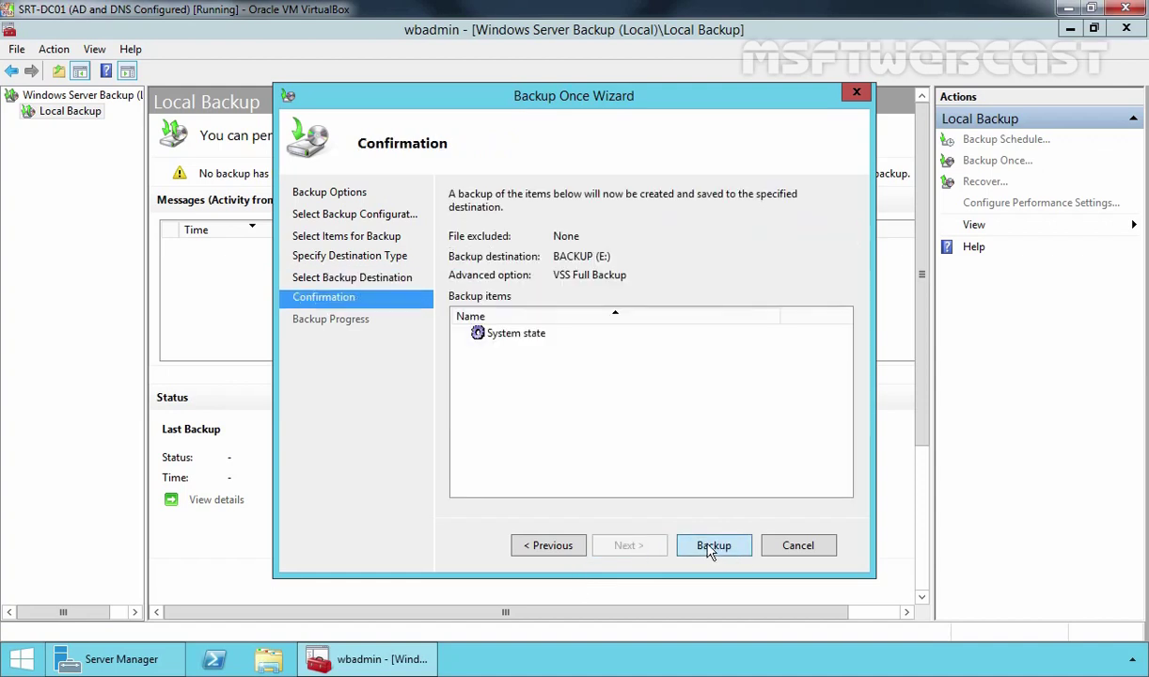
- Run the System state backup to E: until it completes, then close the wizard
{"action": "left_click", "coordinate": [712, 549]}
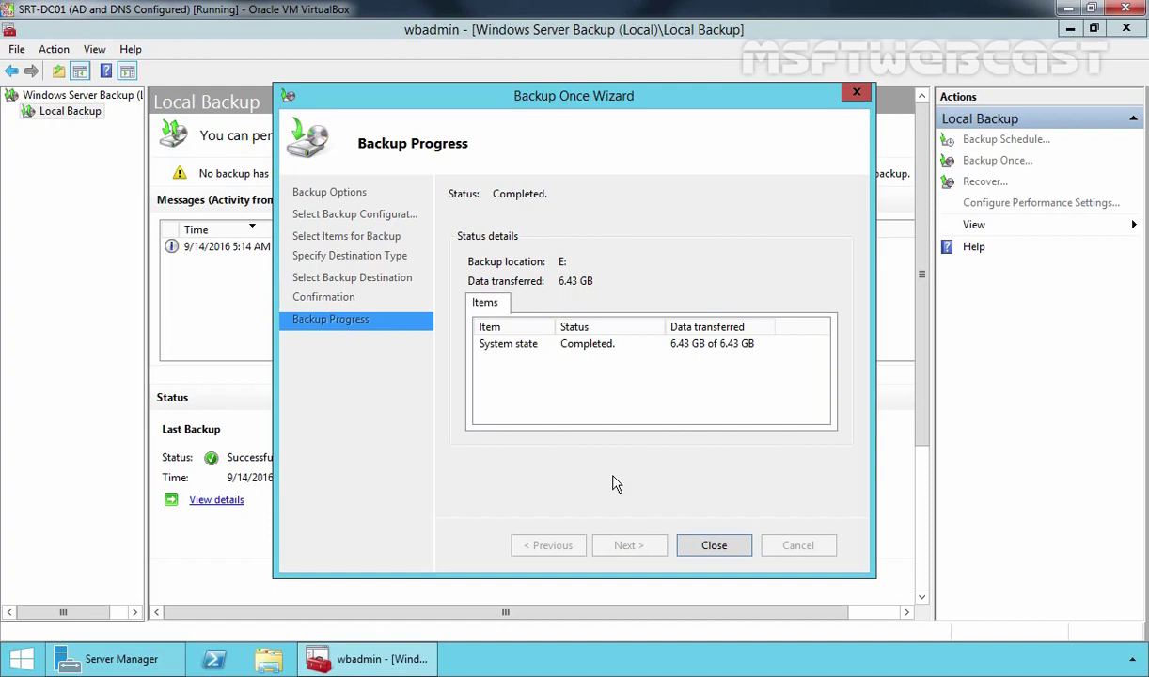
{"action": "left_click", "coordinate": [713, 545]}
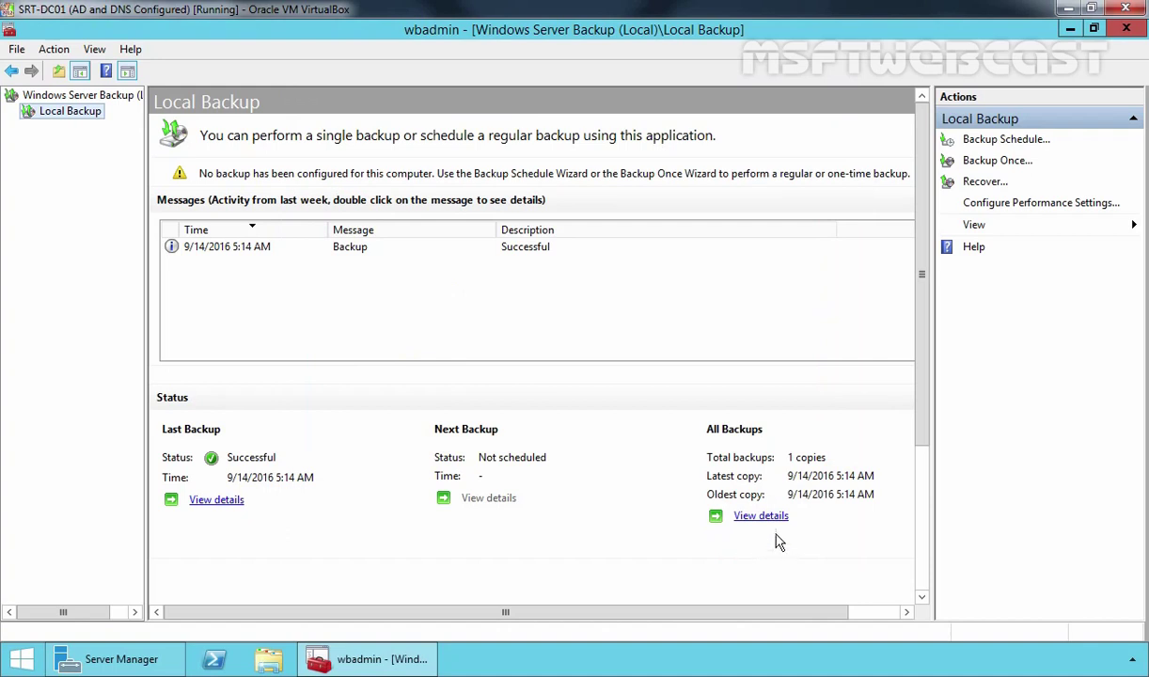
- Open an admin Command Prompt, enlarge its font, and type 'wbadmin start systemstatebackup -backuptarget:e'
{"action": "right_click", "coordinate": [23, 659]}
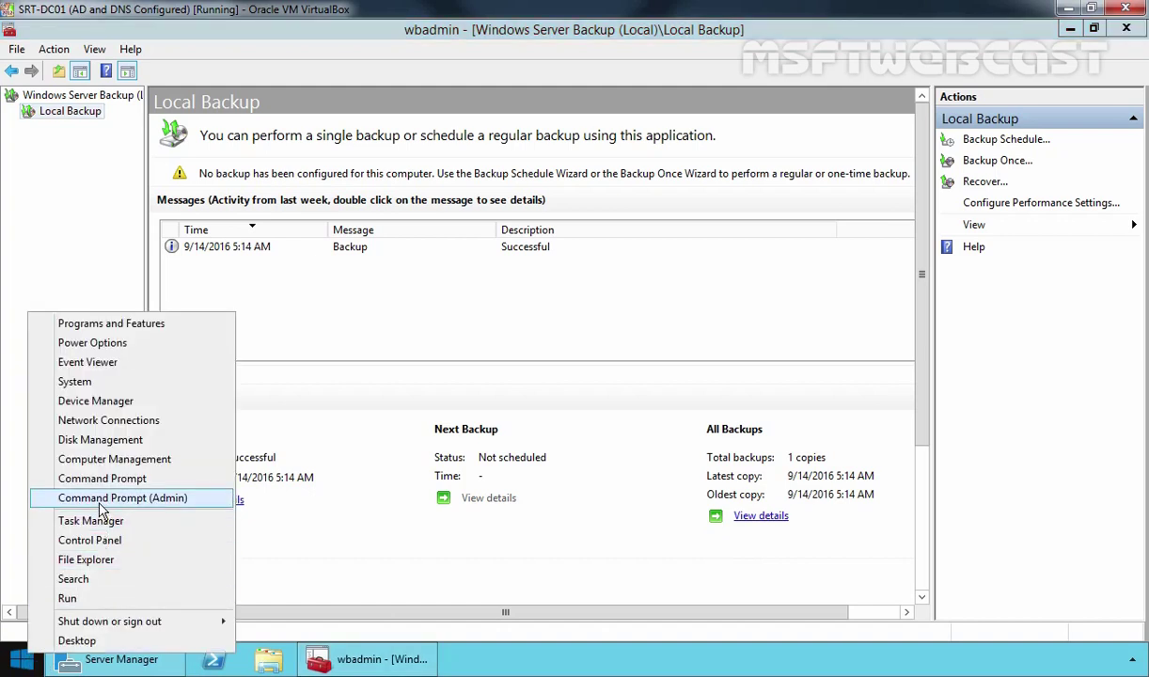
{"action": "left_click", "coordinate": [102, 505]}
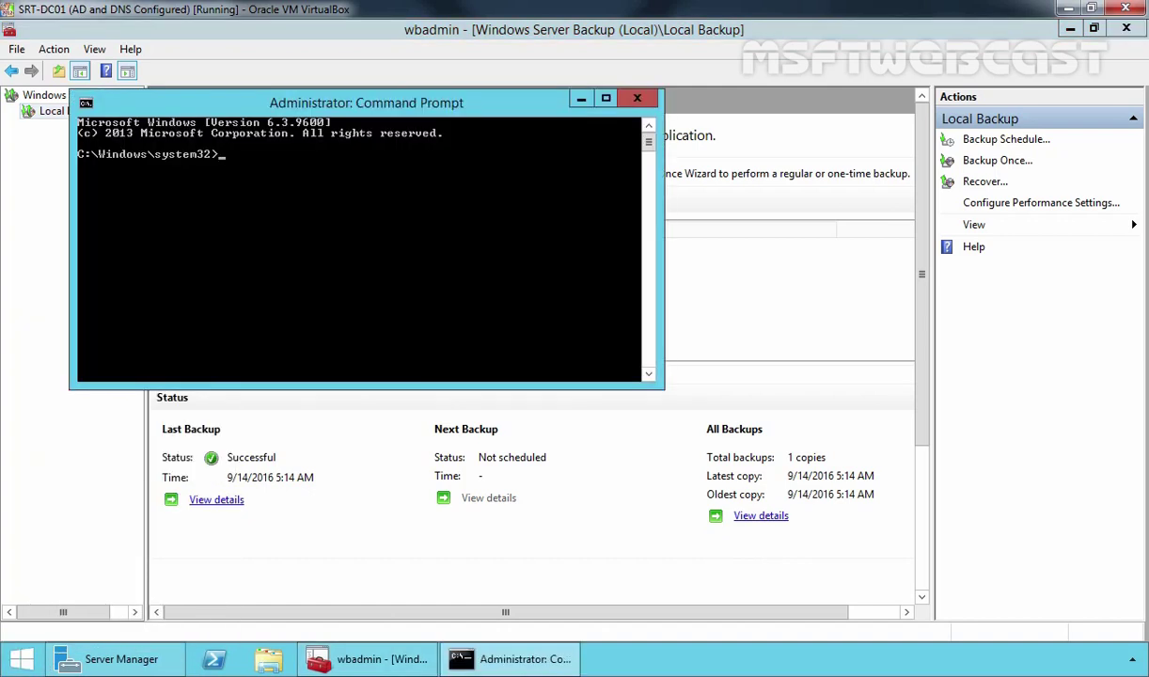
{"action": "right_click", "coordinate": [290, 106]}
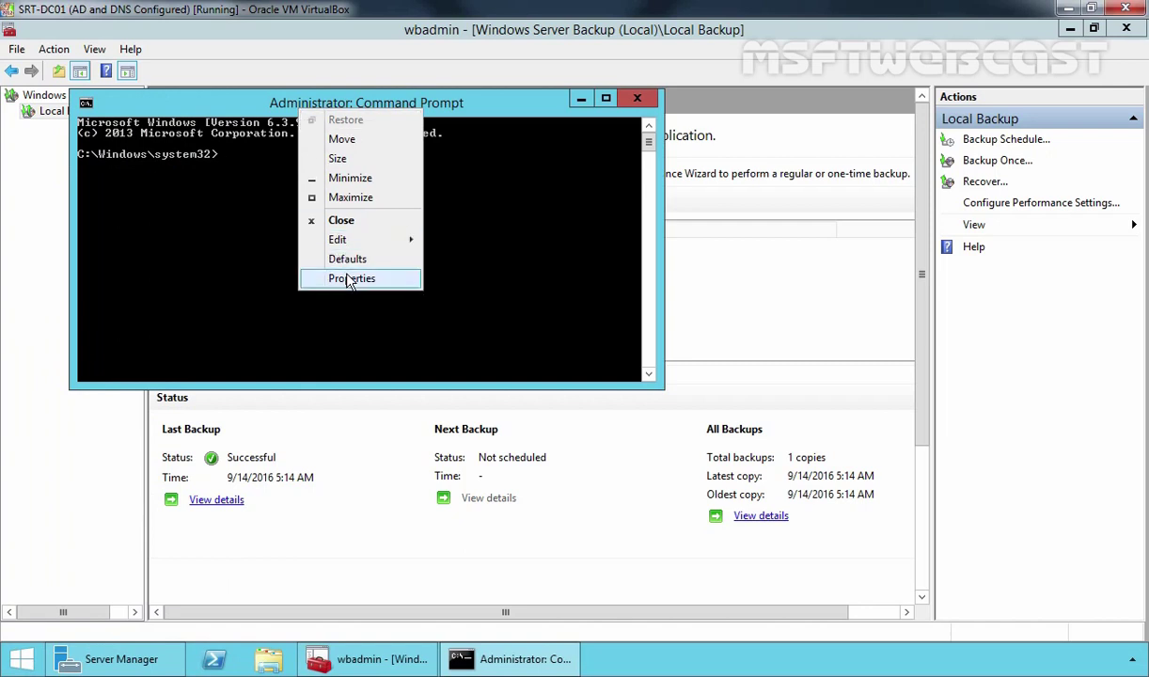
{"action": "left_click", "coordinate": [349, 279]}
{"action": "left_click", "coordinate": [310, 278]}
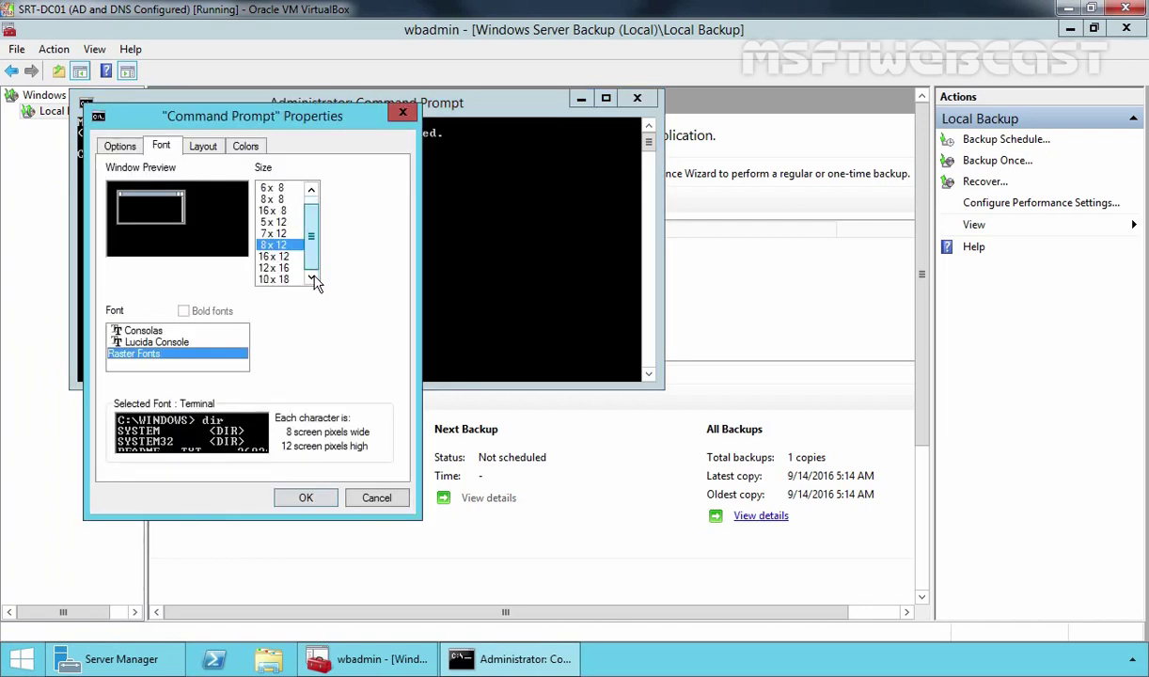
{"action": "left_click", "coordinate": [280, 278]}
{"action": "left_click", "coordinate": [282, 498]}
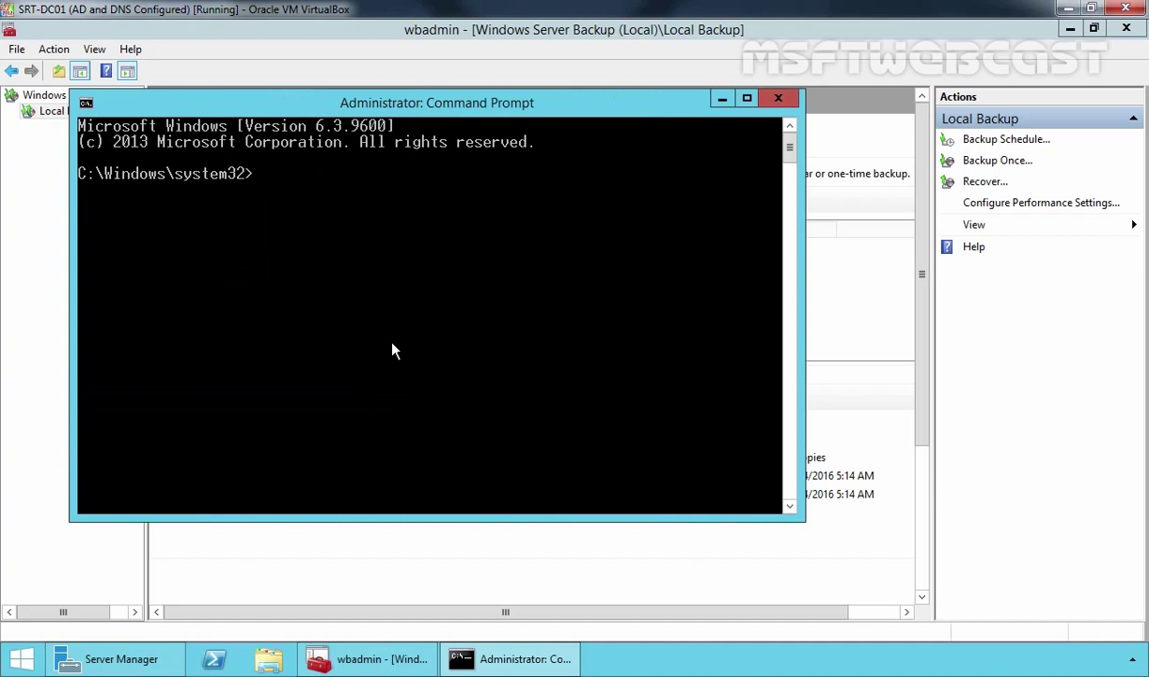
{"action": "type", "text": "wbadmin start systemstate"}
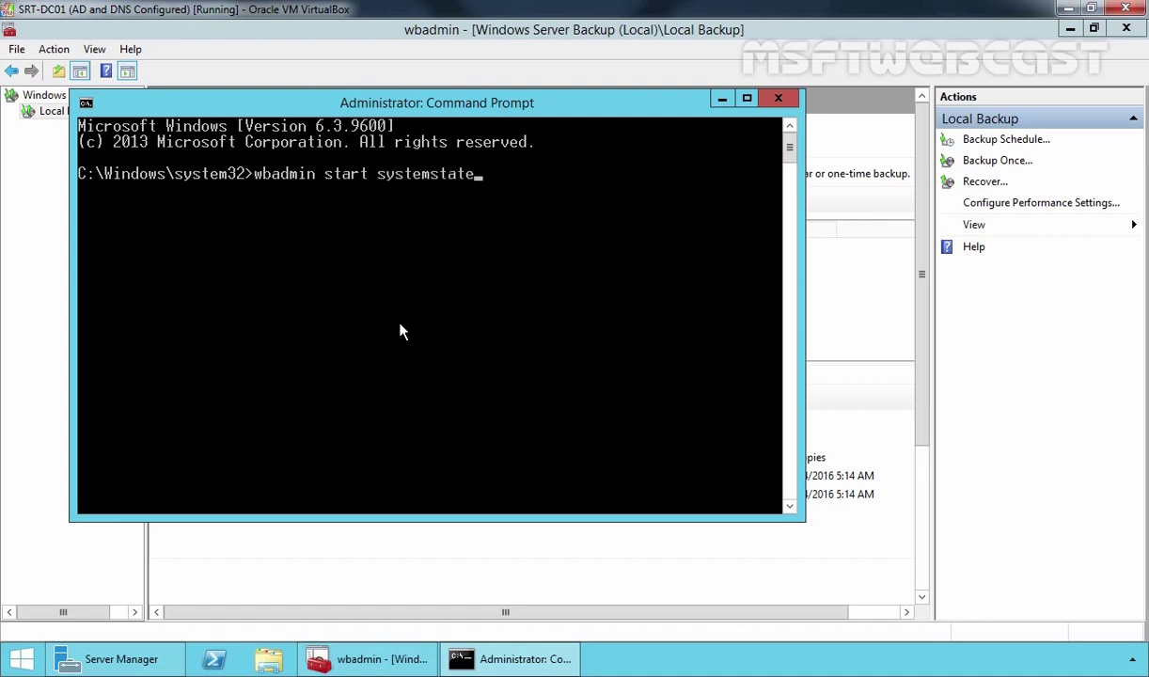
{"action": "type", "text": "backup -back"}
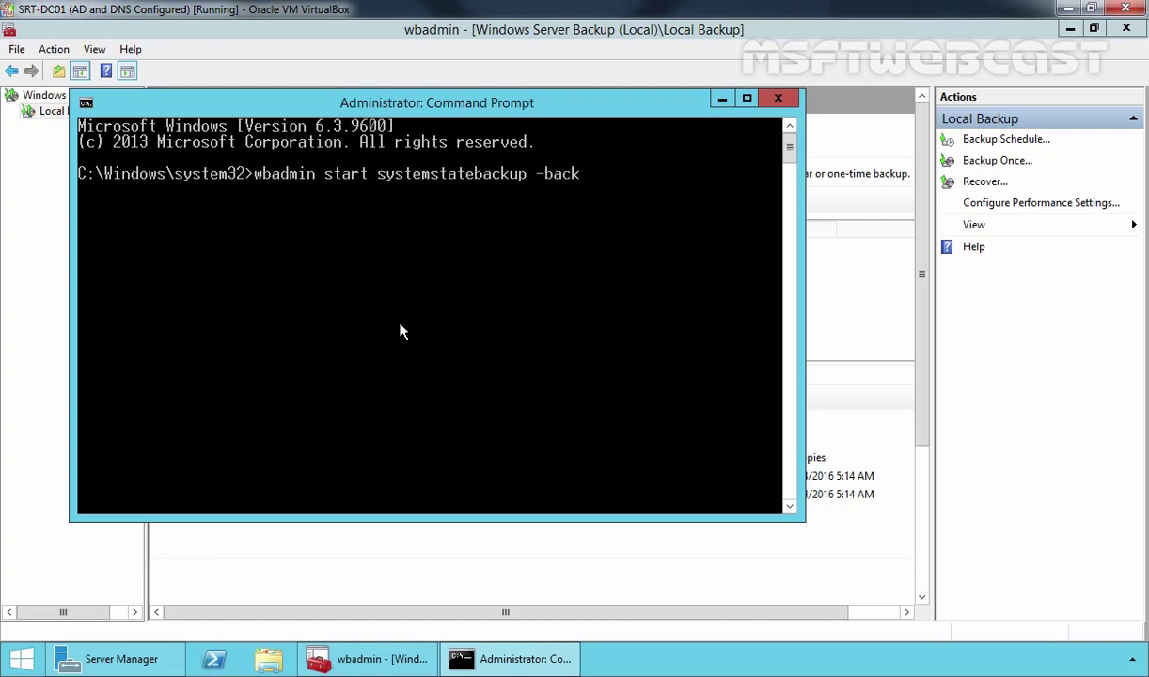
{"action": "type", "text": "uptarget:e:\\"}
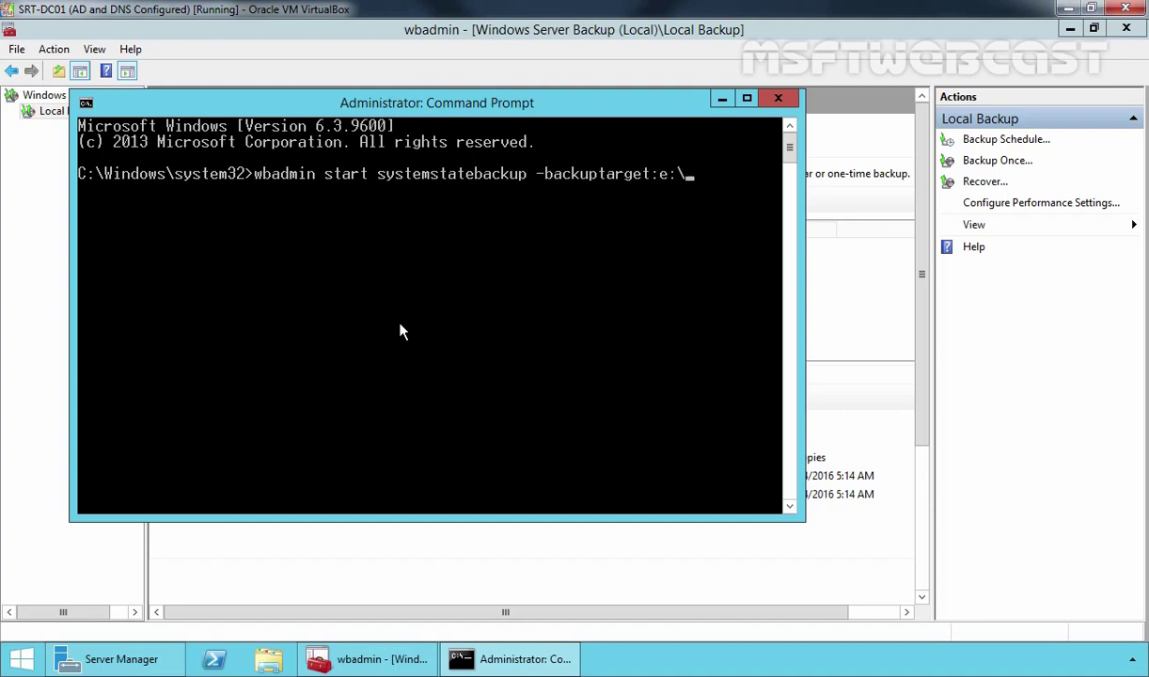